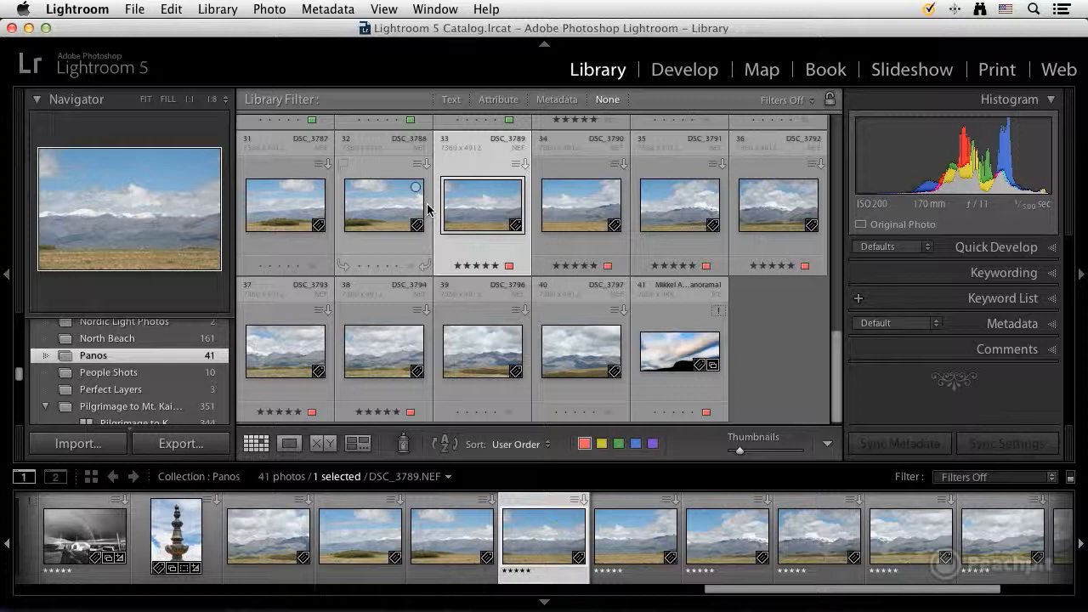
pyautogui.keyDown('shift'); pyautogui.click(555, 206); pyautogui.keyUp('shift')
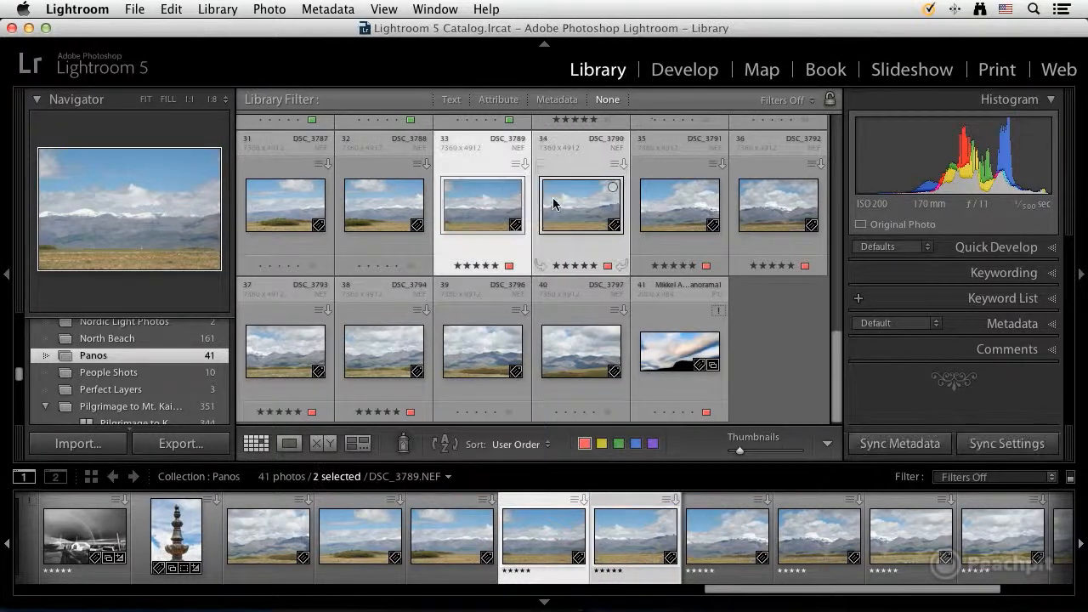
pyautogui.keyDown('shift'); pyautogui.click(698, 183); pyautogui.keyUp('shift')
pyautogui.keyDown('shift'); pyautogui.click(772, 204); pyautogui.keyUp('shift')
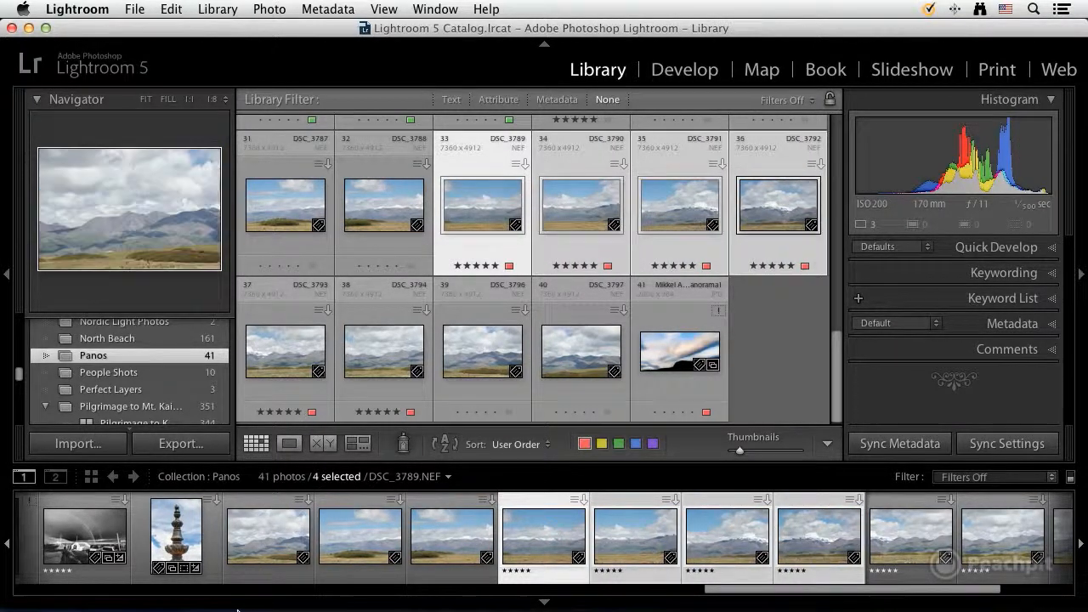
pyautogui.keyDown('shift'); pyautogui.click(299, 341); pyautogui.keyUp('shift')
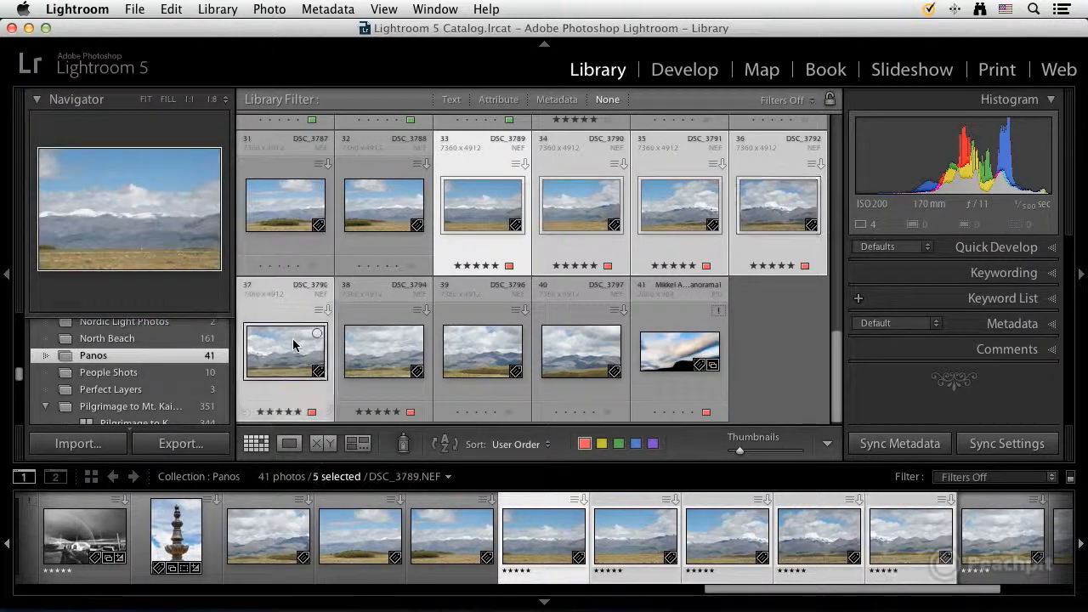
pyautogui.keyDown('shift'); pyautogui.click(356, 354); pyautogui.keyUp('shift')
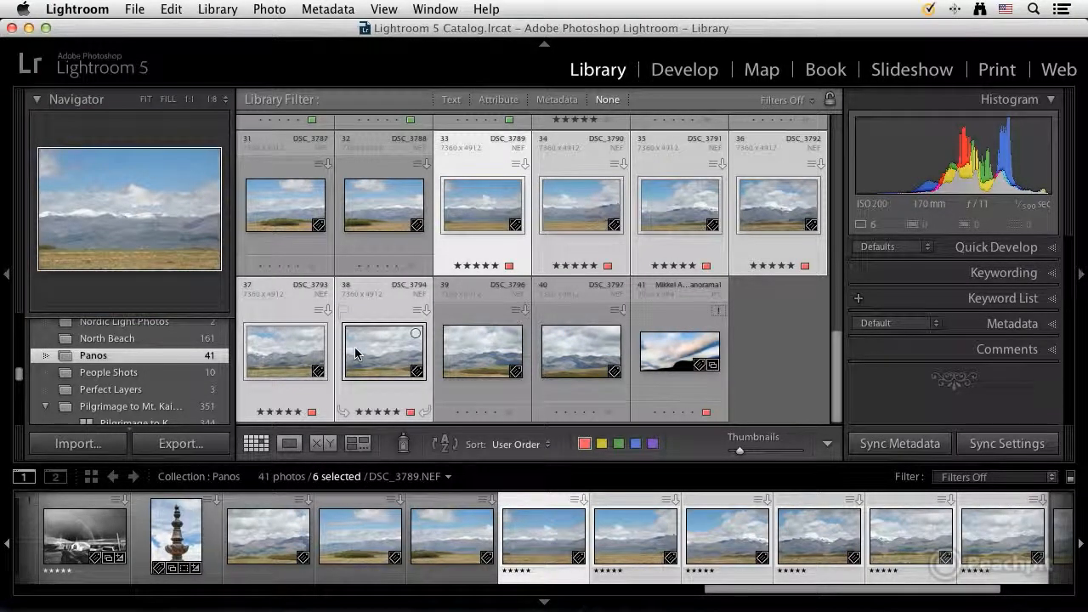
pyautogui.press('super+d')
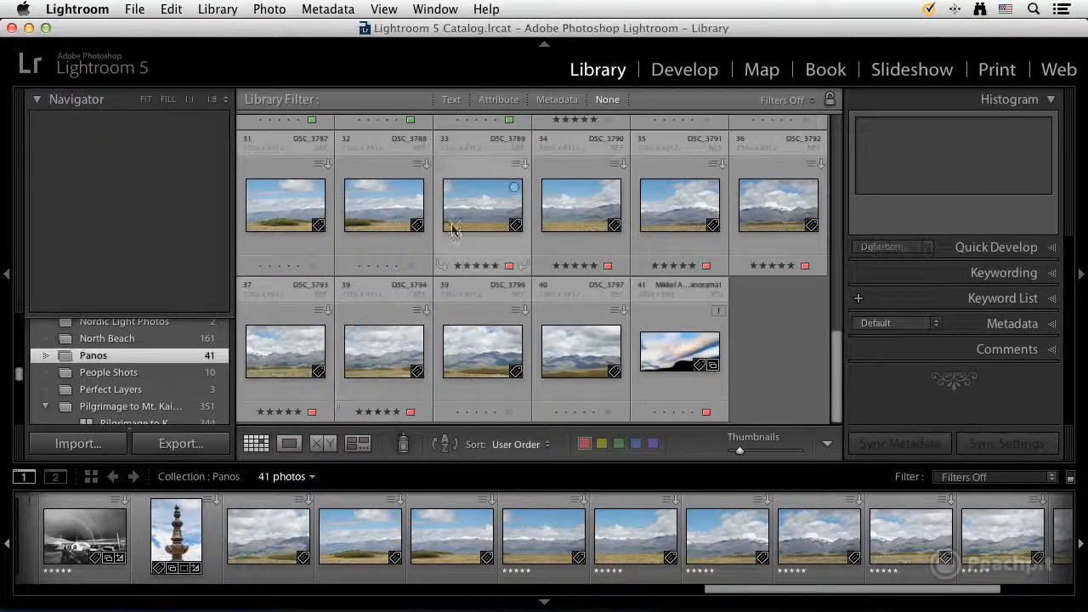
# Select photos DSC_3789 through DSC_3794 and merge them into a panorama in Photoshop with the Auto layout and image blending
pyautogui.click(462, 202)
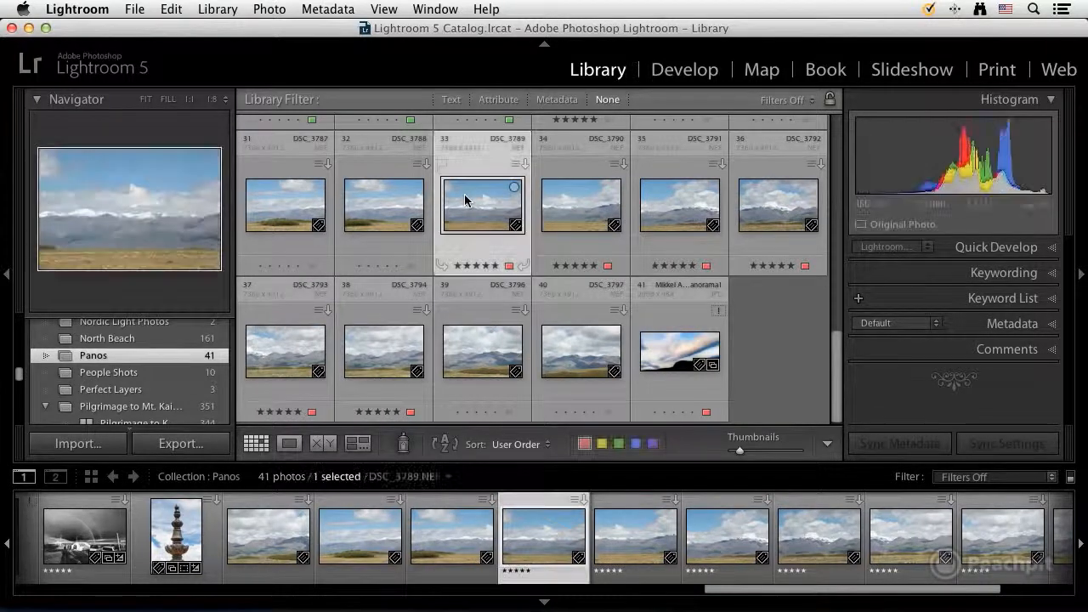
pyautogui.keyDown('shift'); pyautogui.click(400, 357); pyautogui.keyUp('shift')
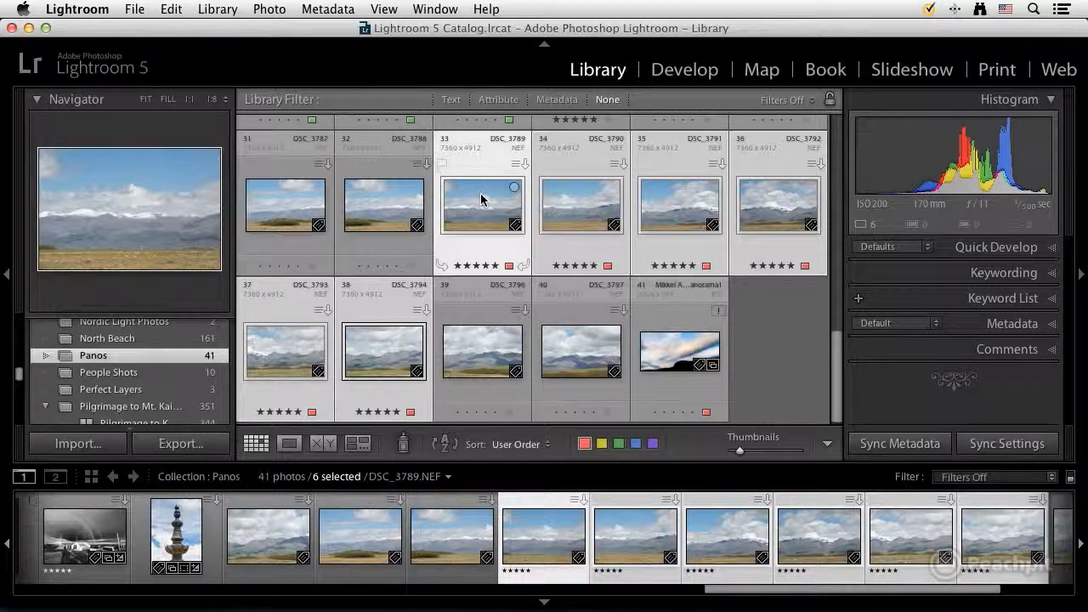
pyautogui.rightClick(481, 199)
pyautogui.moveTo(523, 243)
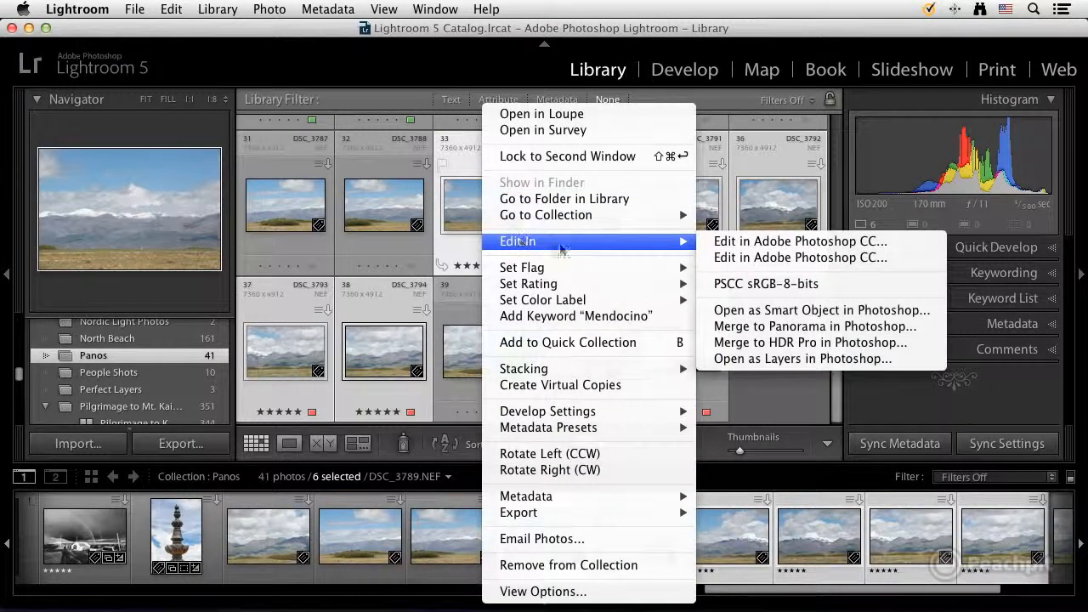
pyautogui.click(769, 327)
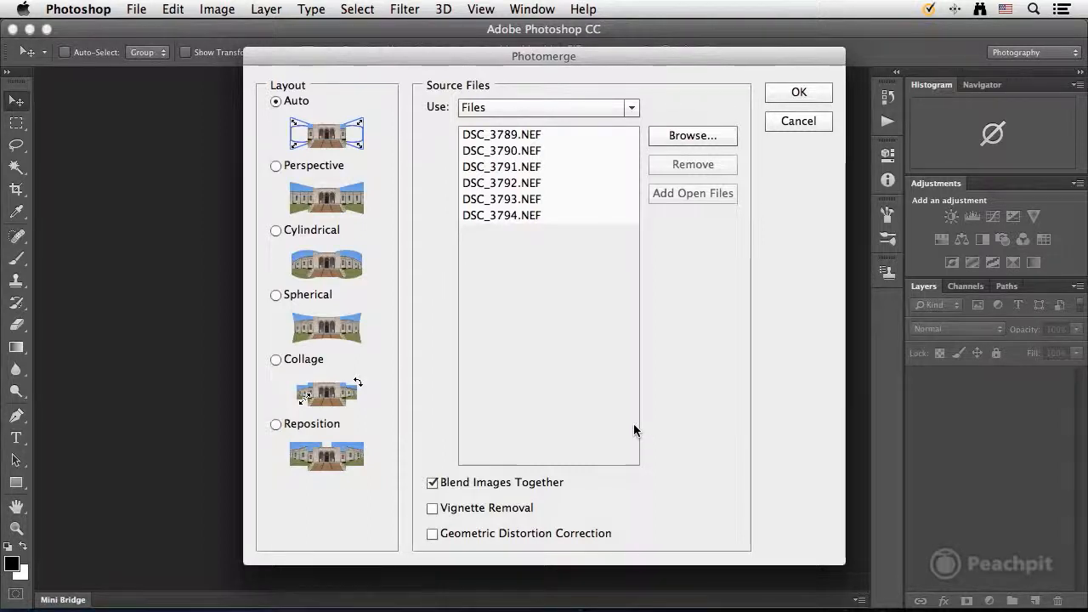
pyautogui.click(515, 219)
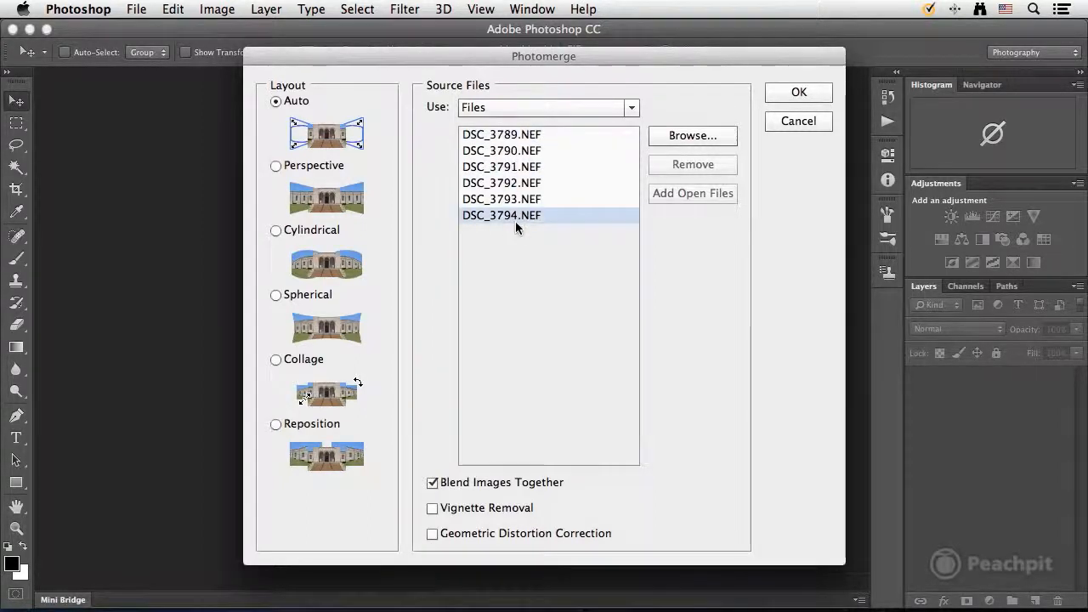
pyautogui.click(790, 95)
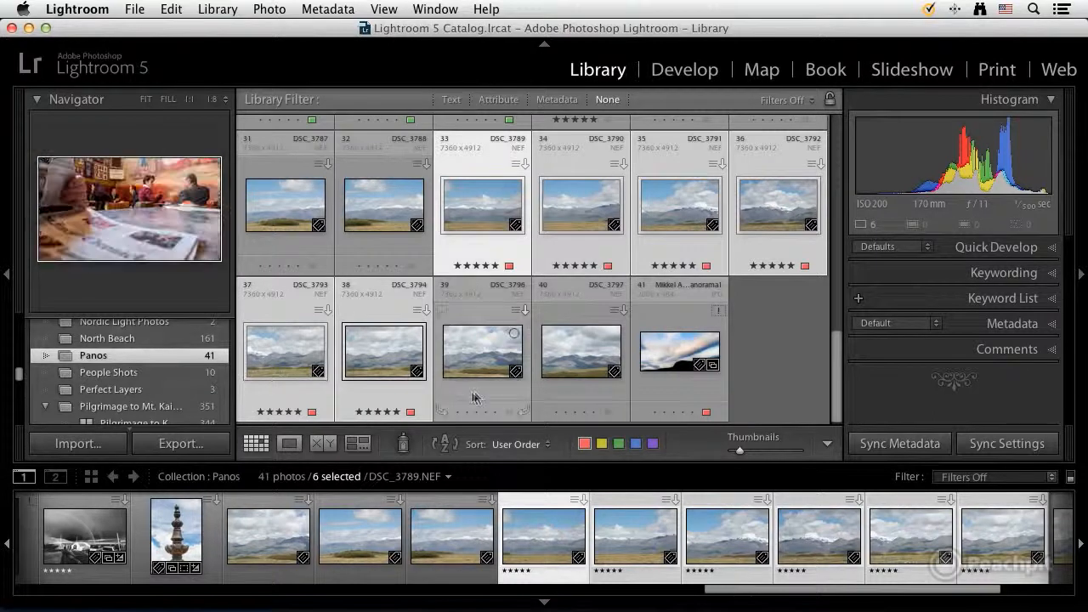
# Select photo DSC_3796 in the Lightroom grid and view it enlarged
pyautogui.click(446, 358)
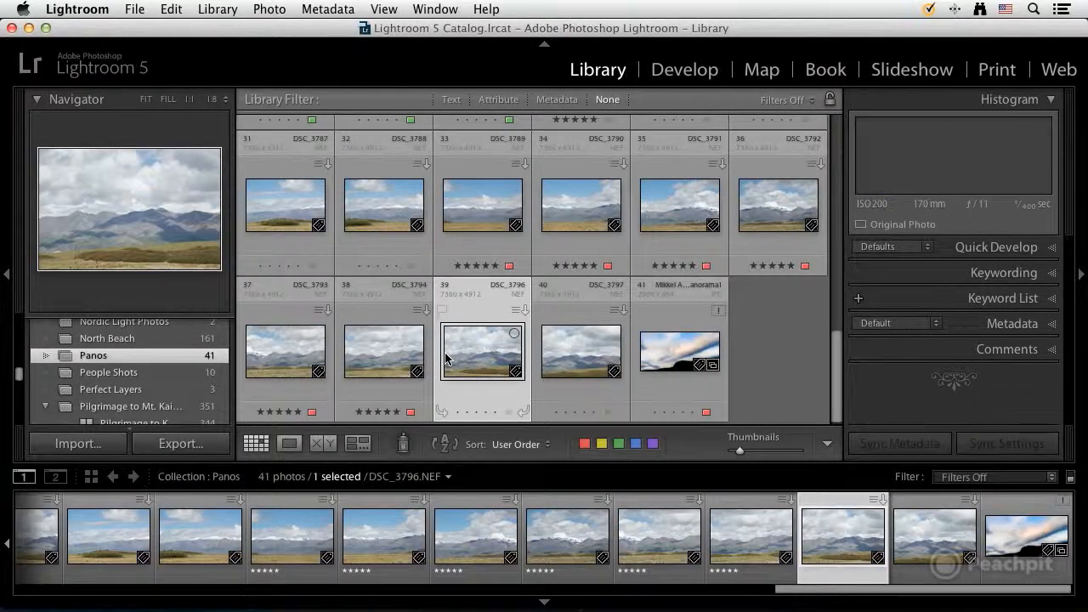
pyautogui.doubleClick(446, 358)
pyautogui.click(564, 258)
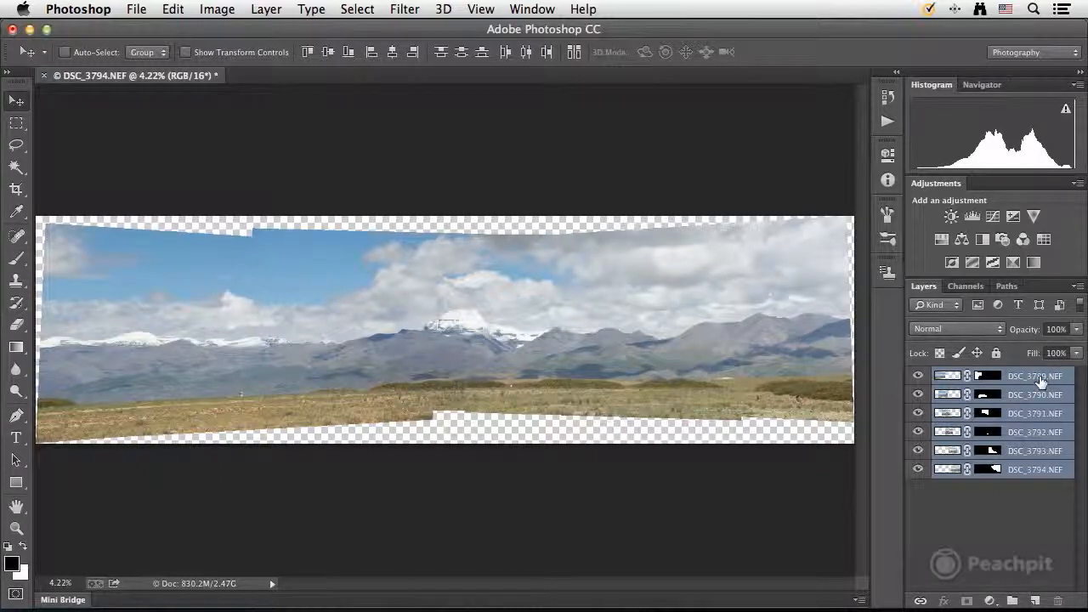
# Merge all the masked panorama layers in Photoshop into a single layer
pyautogui.press('super+e')
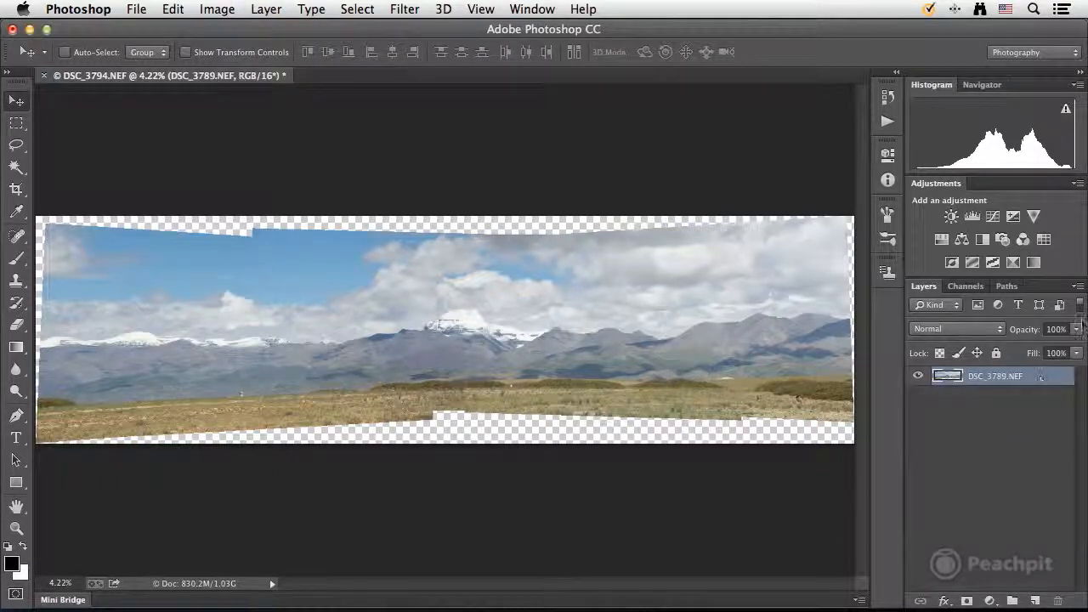
pyautogui.press('super+z')
pyautogui.click(1077, 289)
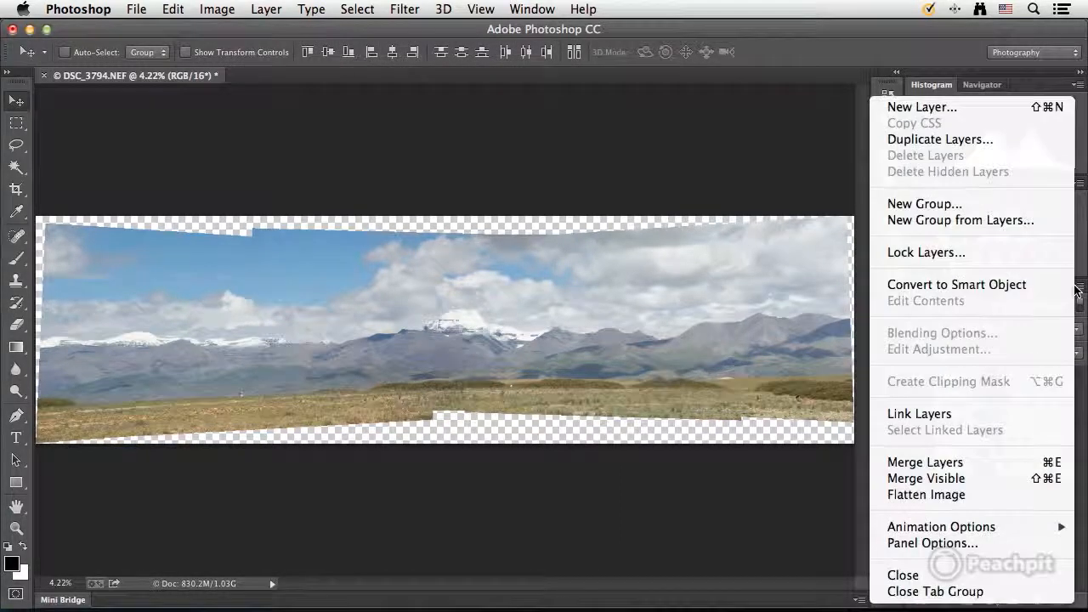
pyautogui.click(1006, 464)
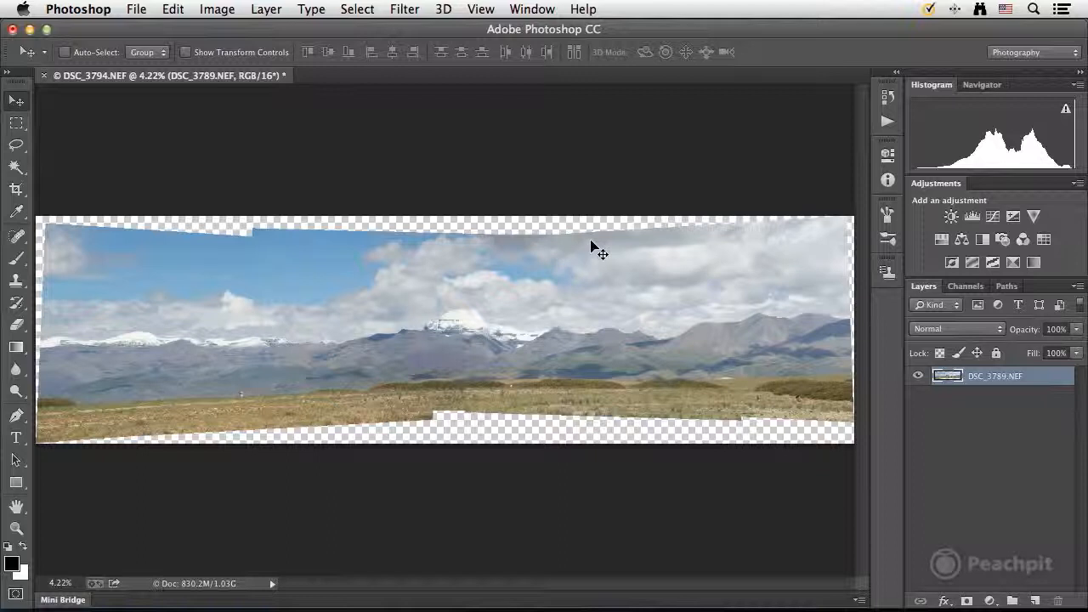
pyautogui.click(17, 189)
pyautogui.moveTo(60, 247); pyautogui.dragTo(832, 406)
pyautogui.press('Return')
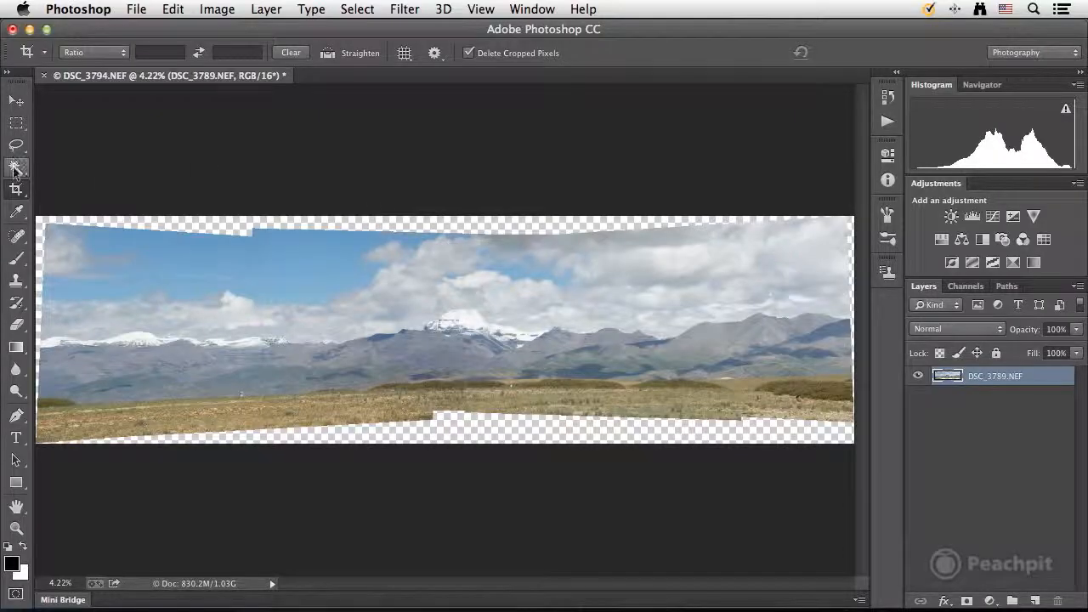
# Select the transparent area around the panorama with the Magic Wand and expand the selection by 10 pixels
pyautogui.keyDown('alt'); pyautogui.click(20, 170); pyautogui.keyUp('alt')
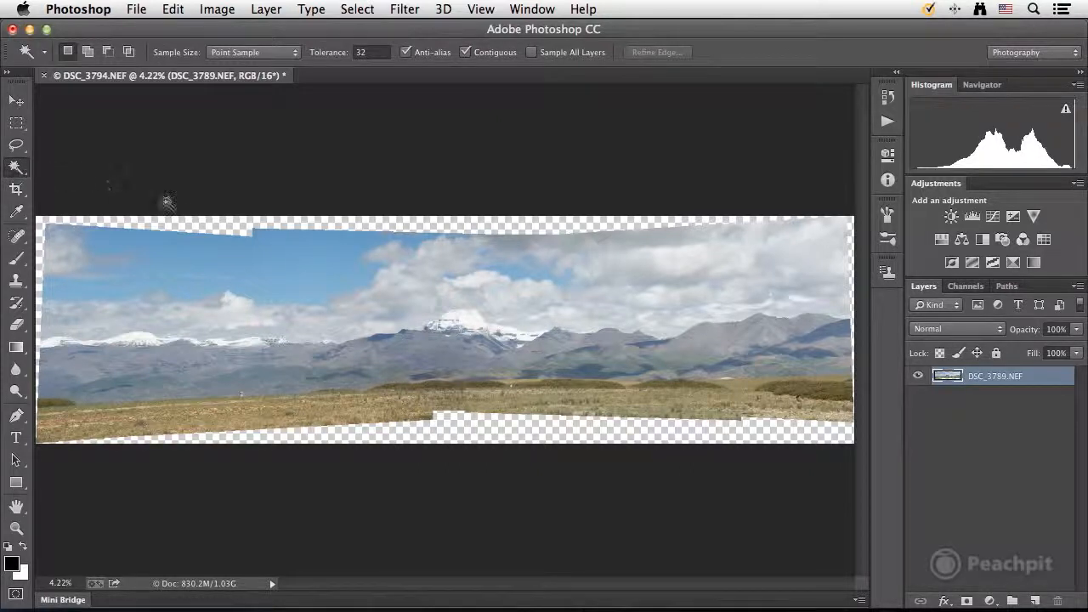
pyautogui.click(229, 230)
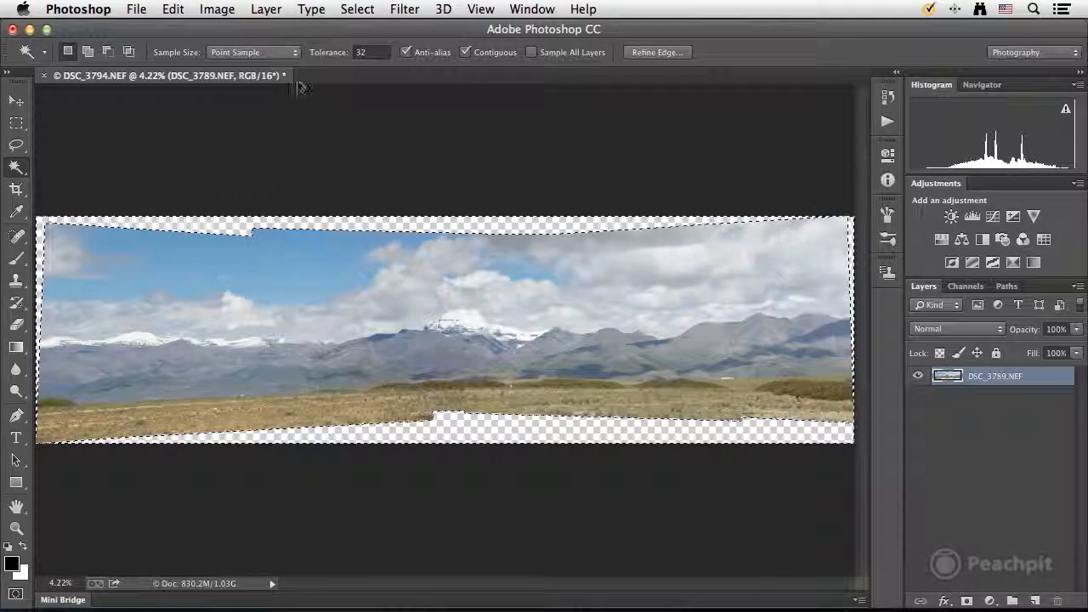
pyautogui.click(357, 8)
pyautogui.moveTo(434, 246)
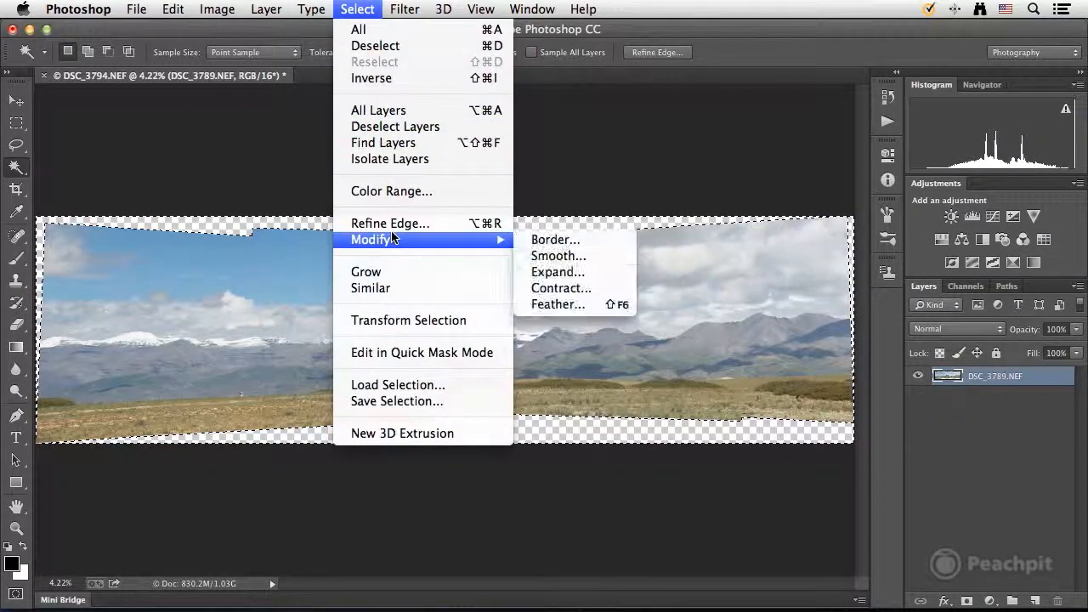
pyautogui.click(556, 272)
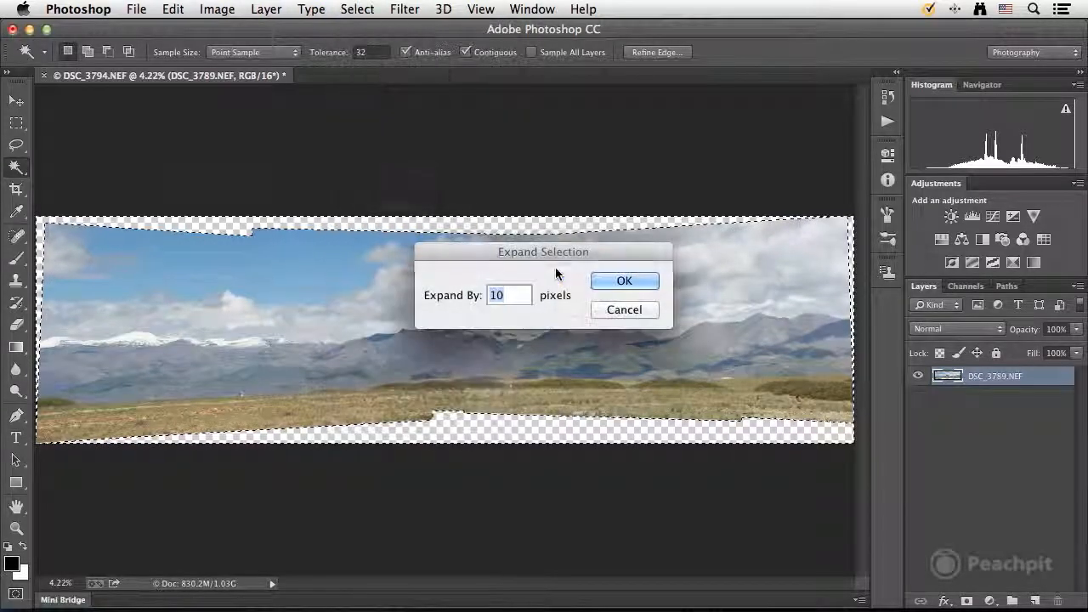
pyautogui.click(508, 295)
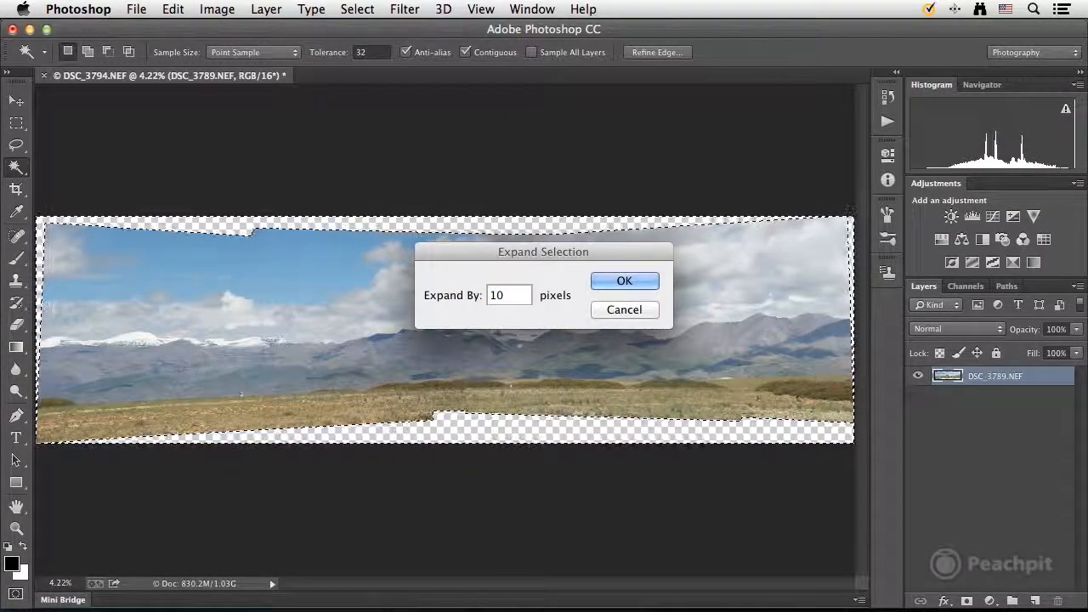
pyautogui.click(608, 281)
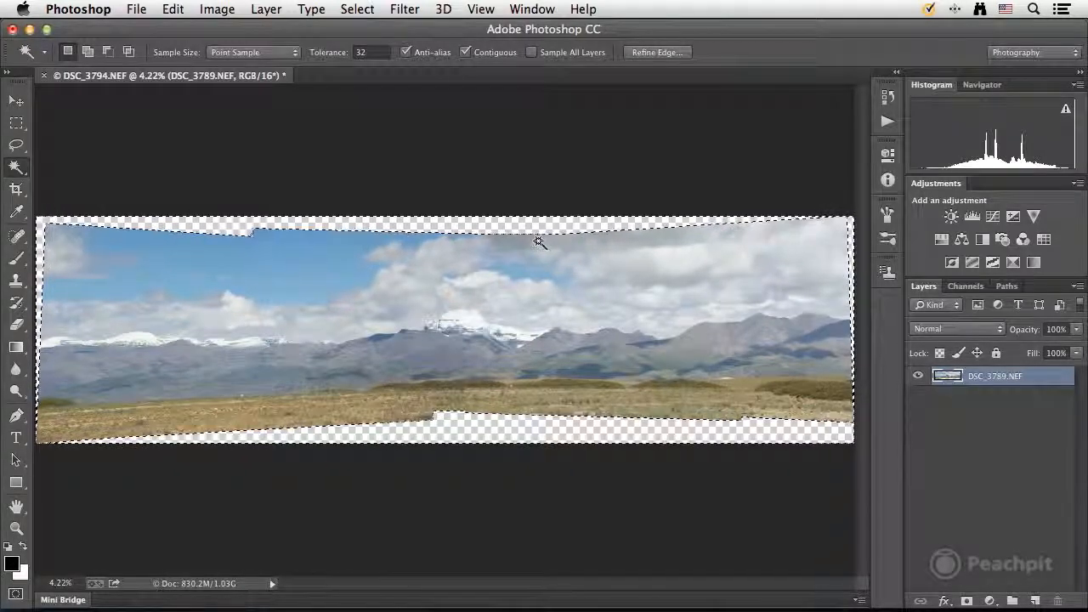
# Fill the selected transparent edges using Content-Aware at Normal mode and 100% opacity, and deselect
pyautogui.click(173, 8)
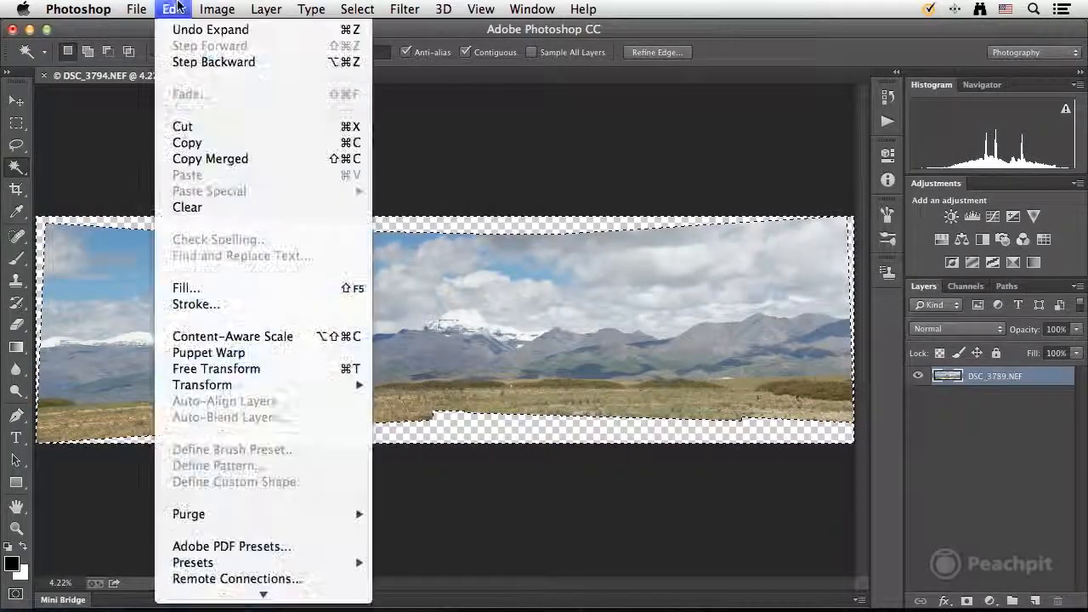
pyautogui.click(195, 288)
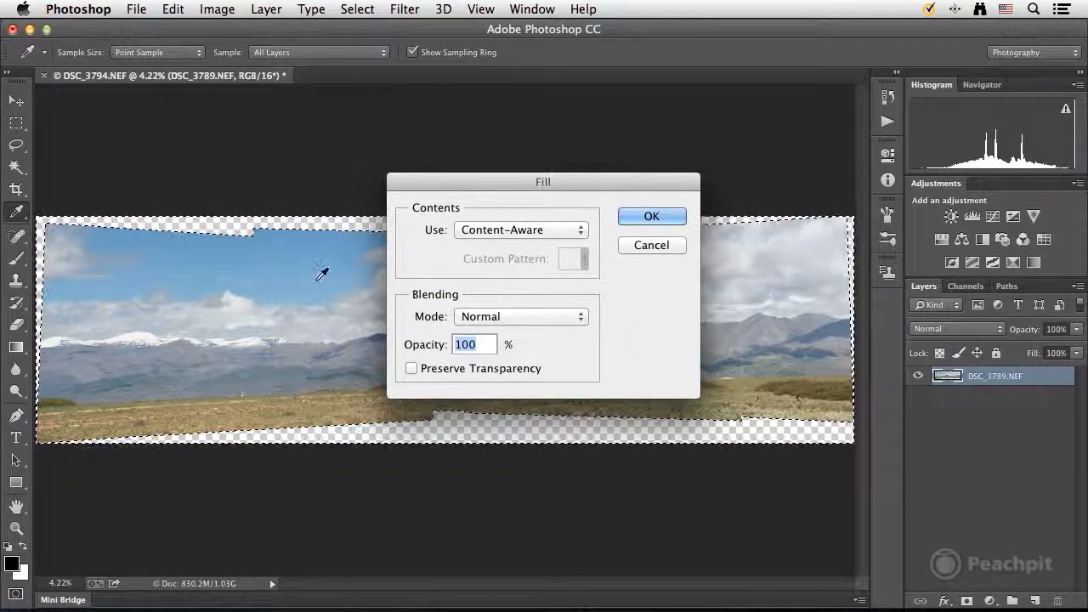
pyautogui.click(548, 230)
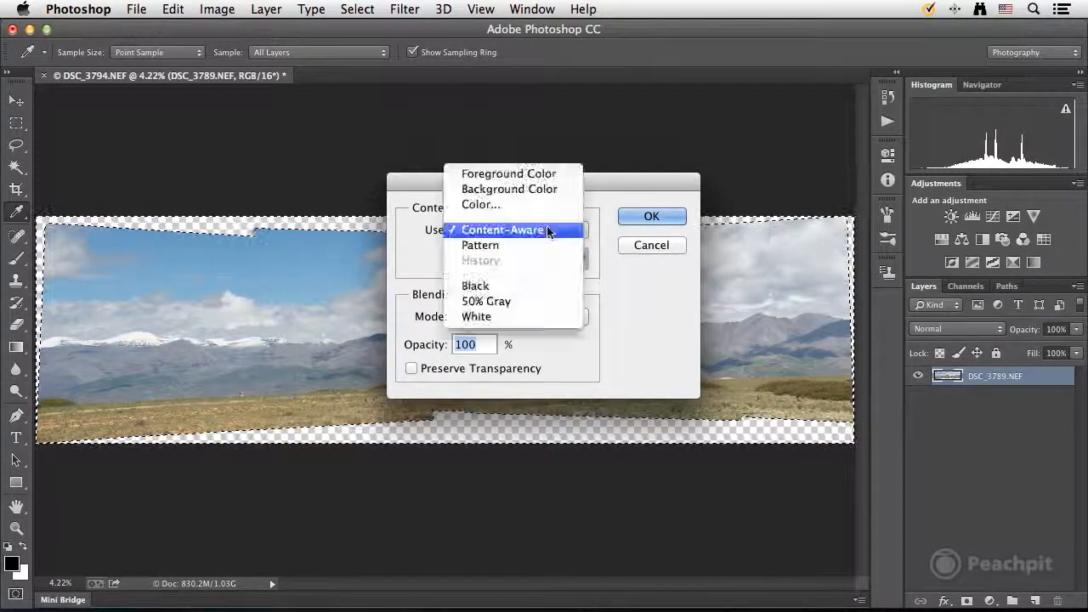
pyautogui.click(548, 230)
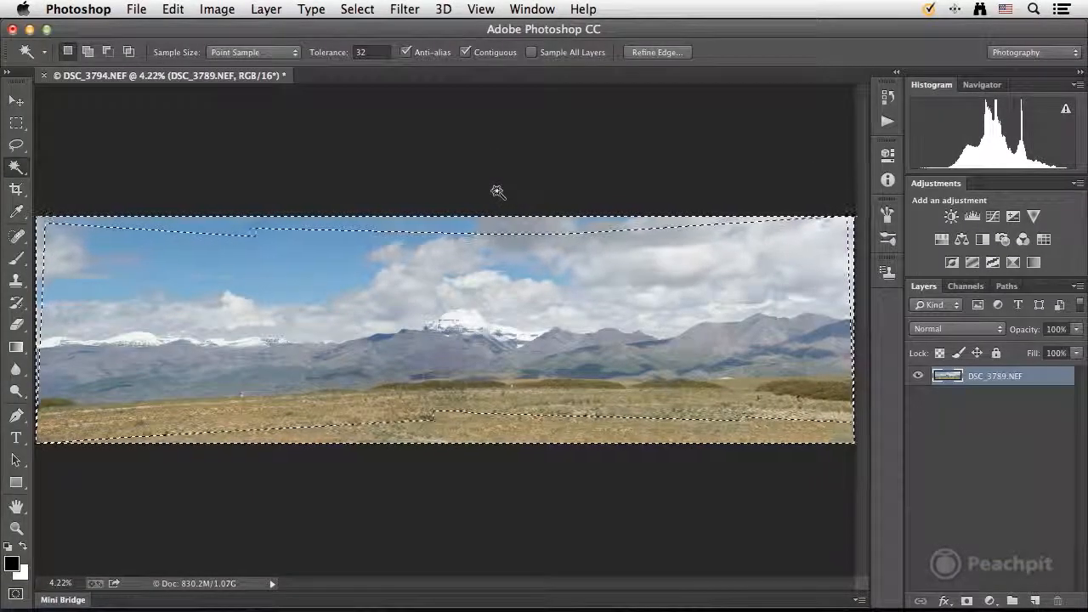
pyautogui.press('super+d')
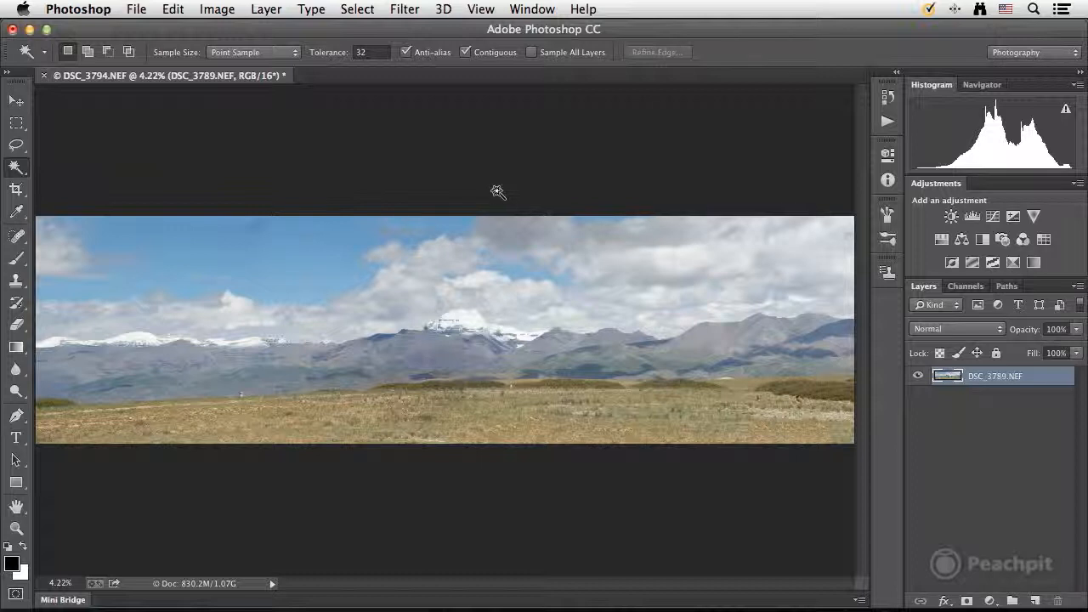
# Save the finished panorama and view DSC_3789-PSEdited.tif full screen in Lightroom
pyautogui.press('super+s')
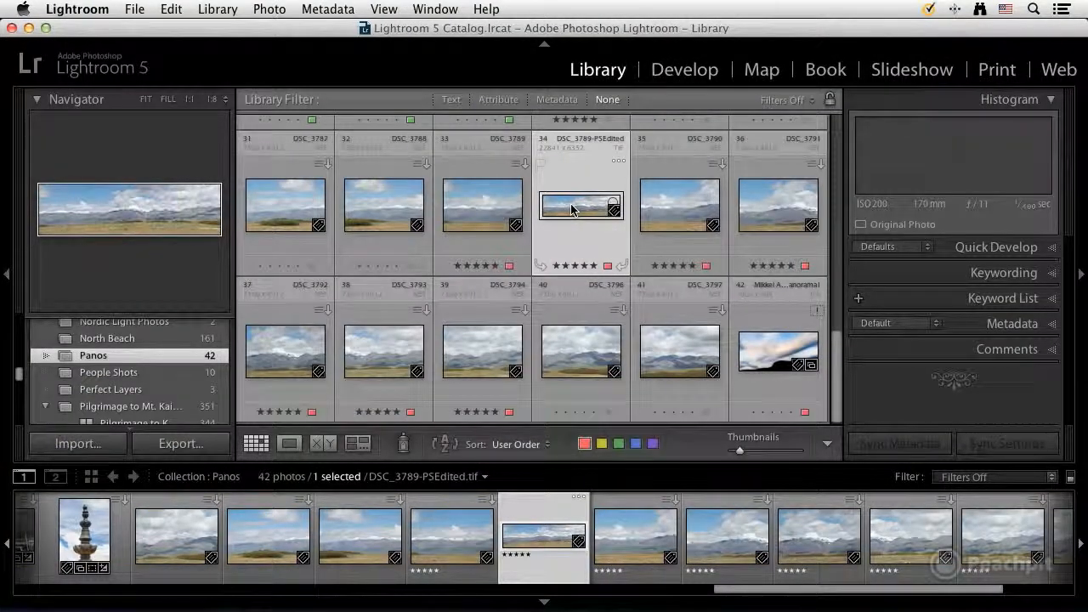
pyautogui.press('f')
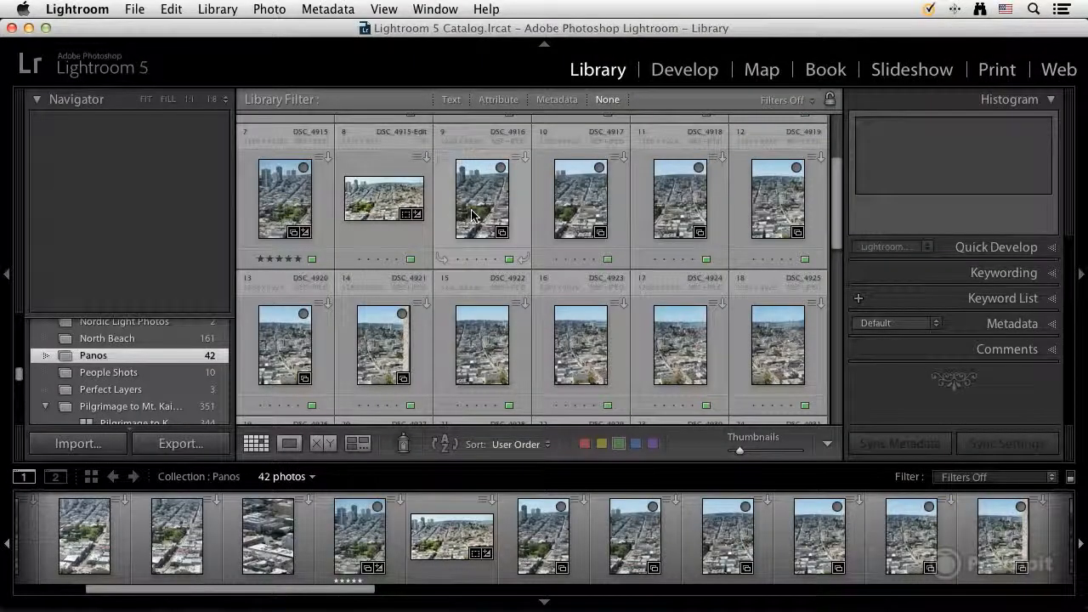
# Select city photos DSC_4916 through DSC_4921 and export them with the Pano_low_res preset
pyautogui.click(472, 214)
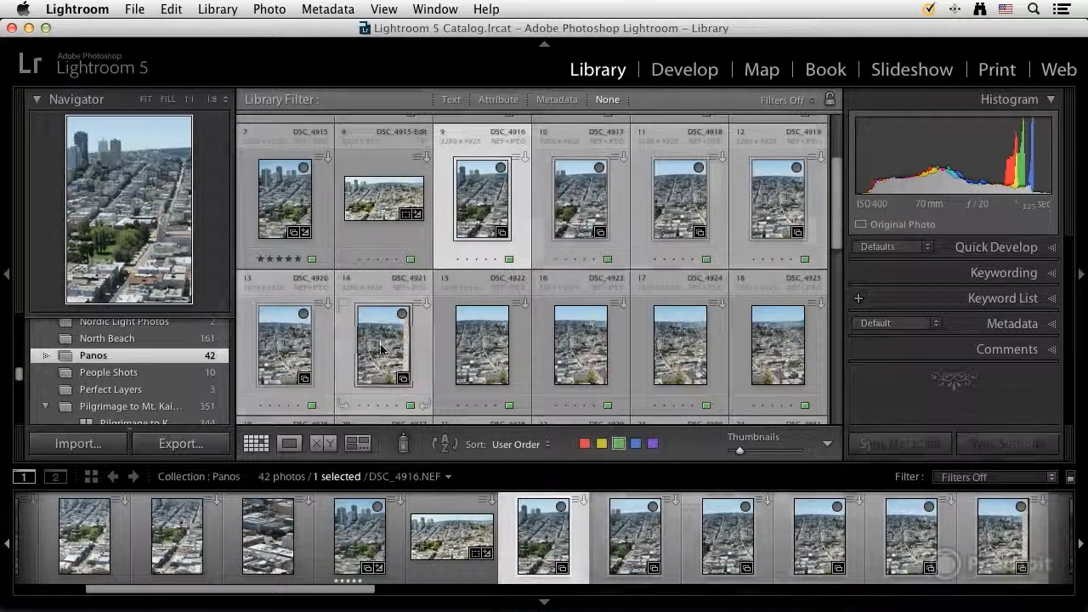
pyautogui.keyDown('shift'); pyautogui.click(381, 349); pyautogui.keyUp('shift')
pyautogui.click(131, 9)
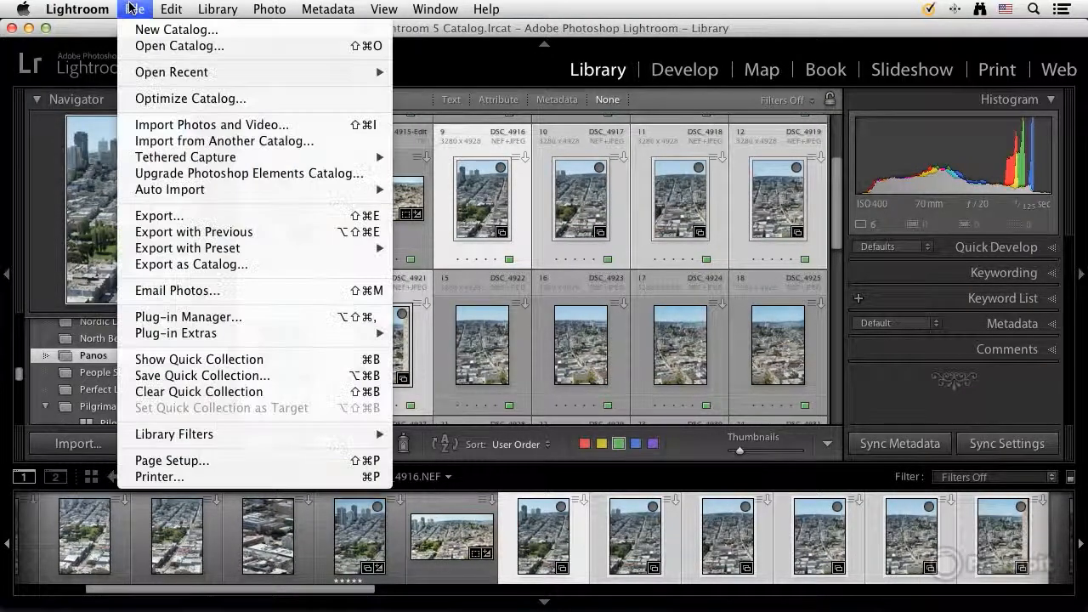
pyautogui.moveTo(190, 248)
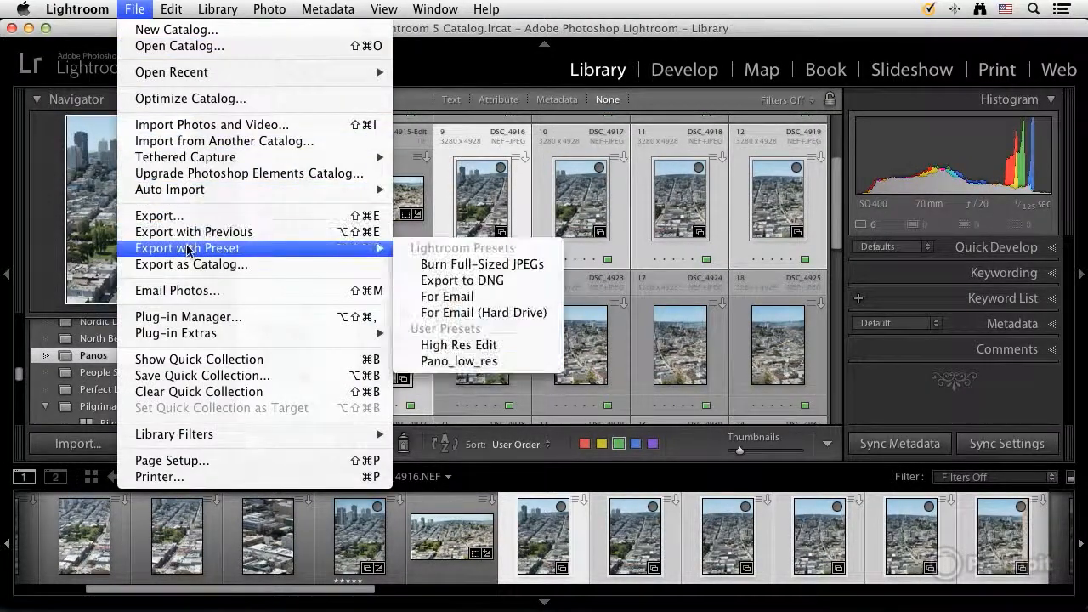
pyautogui.click(494, 368)
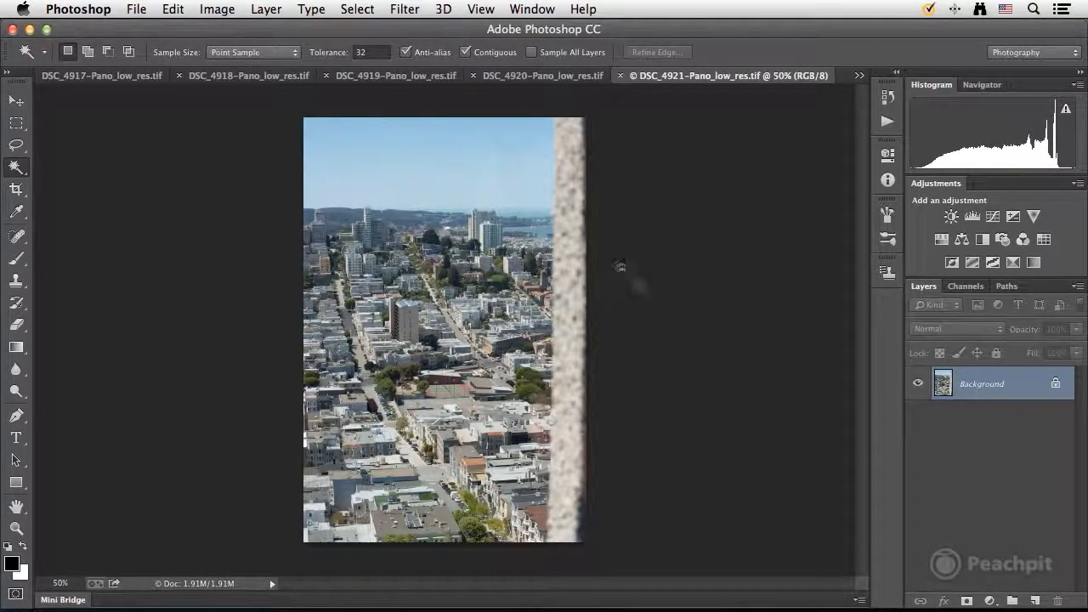
# Photomerge the open files DSC_4916 through DSC_4921-Pano_low_res.tif with Auto layout and image blending, excluding DSC_3789-PSEdited.tif from the source files
pyautogui.click(127, 10)
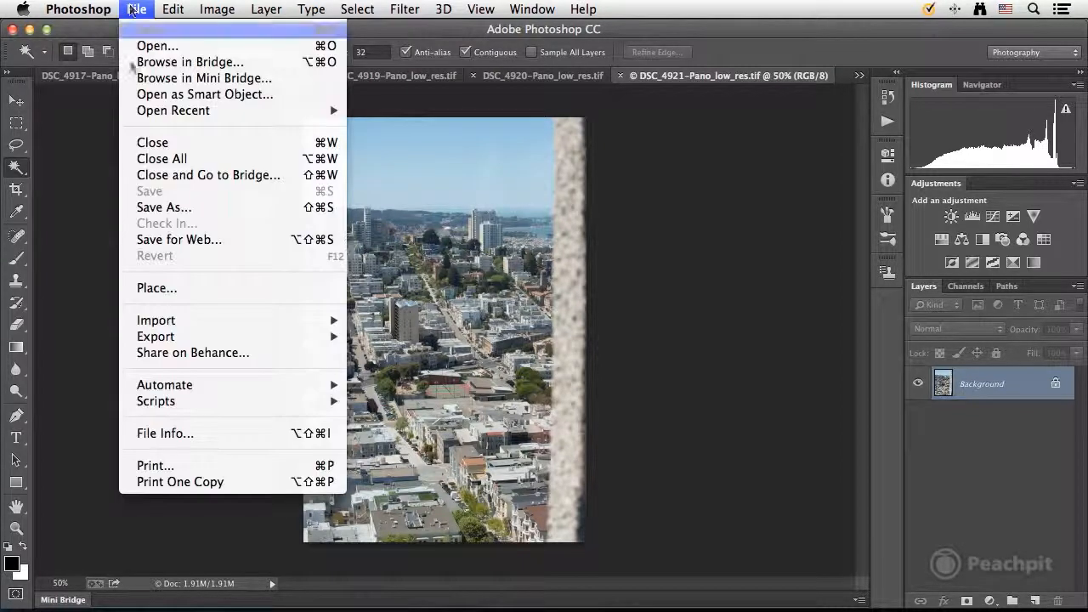
pyautogui.moveTo(168, 387)
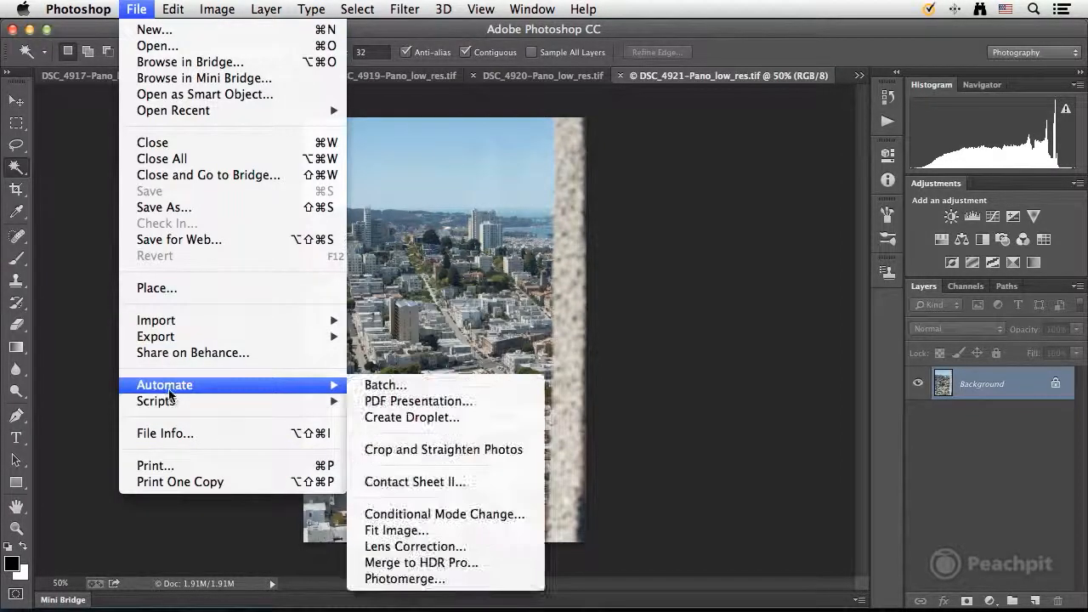
pyautogui.click(417, 578)
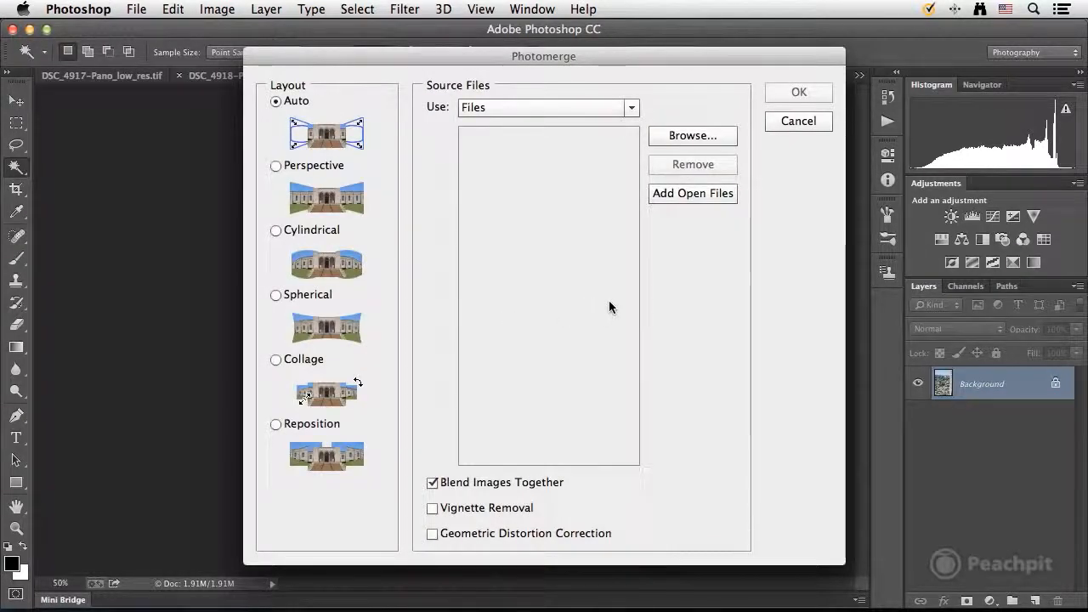
pyautogui.click(717, 195)
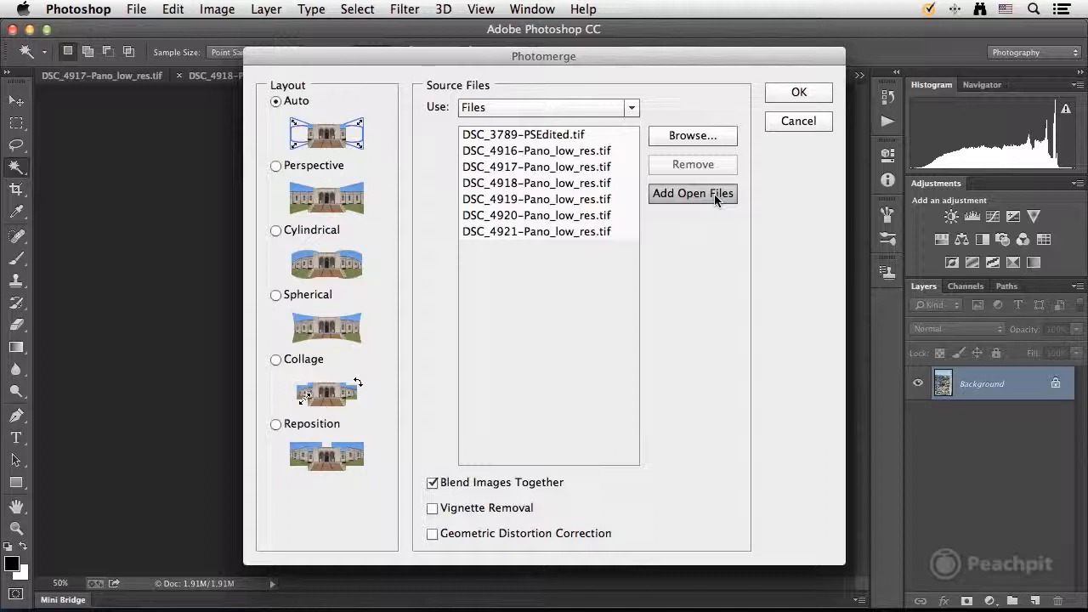
pyautogui.click(578, 135)
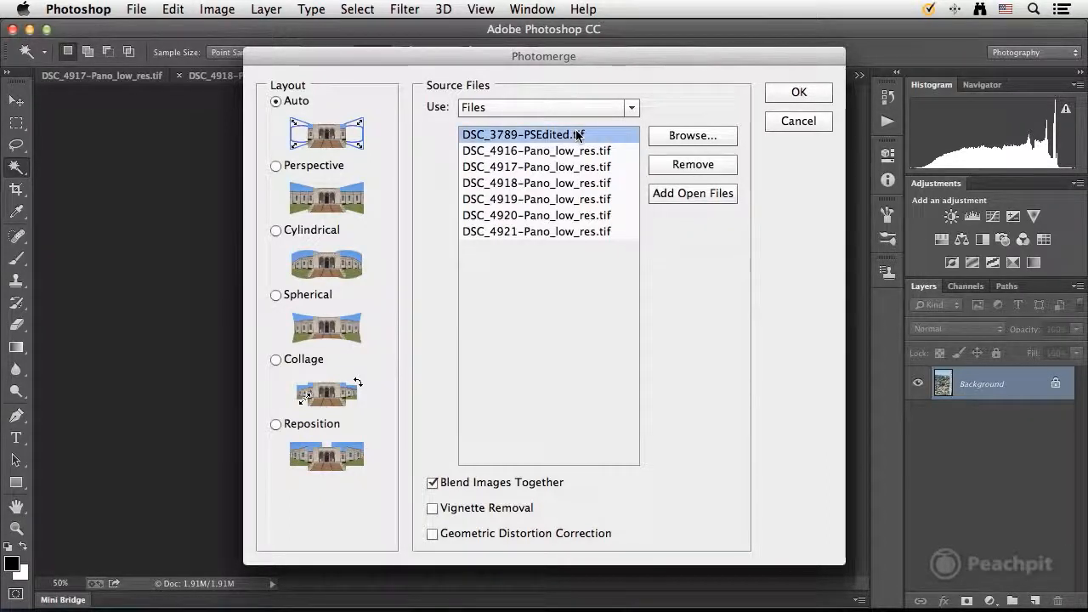
pyautogui.click(688, 164)
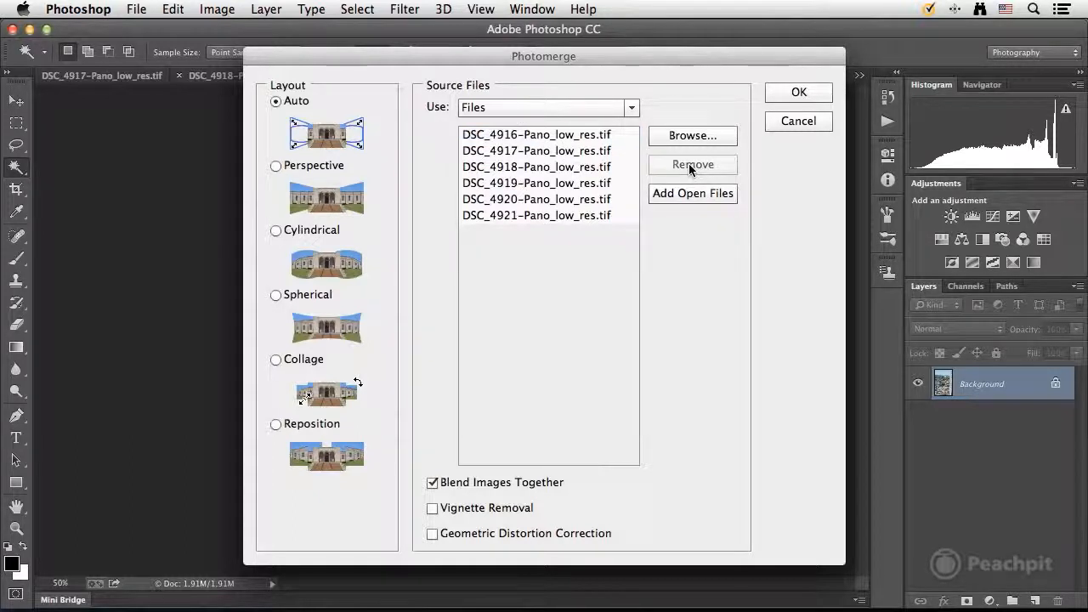
pyautogui.click(821, 97)
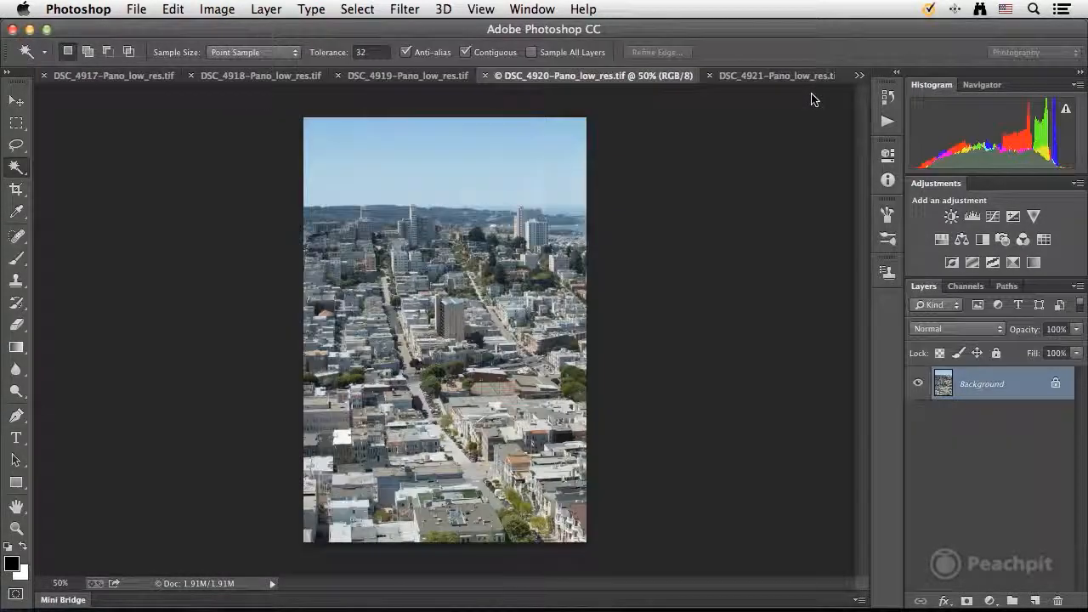